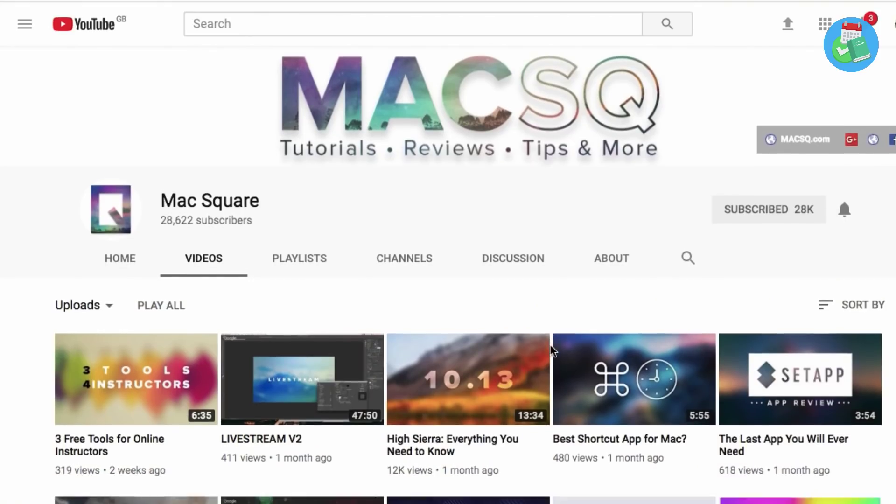
Scroll down the Mac Square Videos grid toward the older uploads.
{"action": "scroll", "coordinate": [550, 351], "scroll_direction": "down", "scroll_amount": 7}
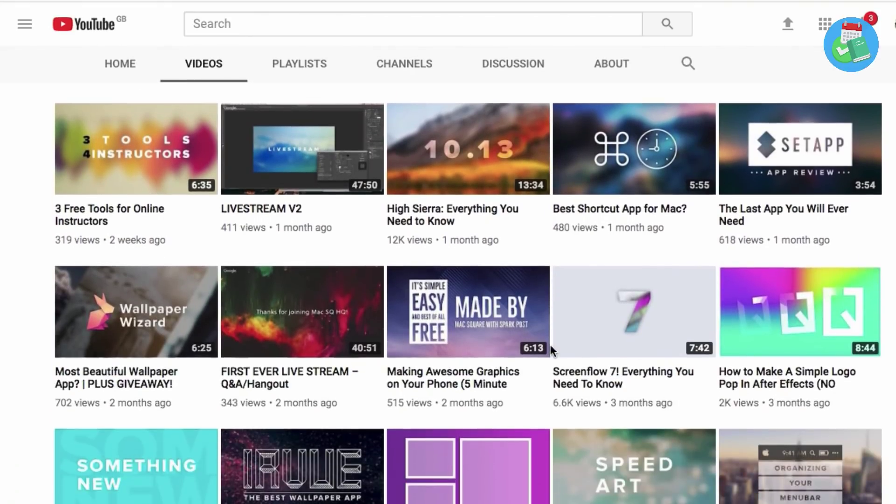
{"action": "scroll", "coordinate": [550, 351], "scroll_direction": "down", "scroll_amount": 10}
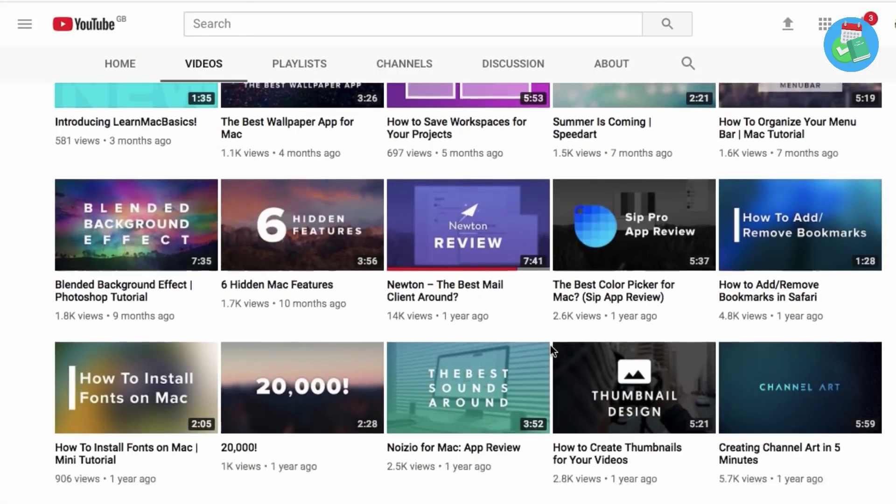
{"action": "scroll", "coordinate": [550, 348], "scroll_direction": "down", "scroll_amount": 9}
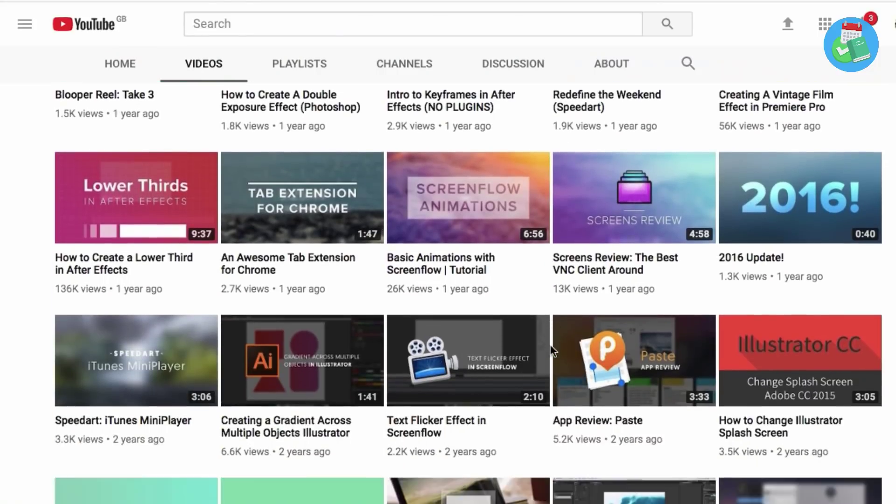
{"action": "scroll", "coordinate": [549, 343], "scroll_direction": "down", "scroll_amount": 3}
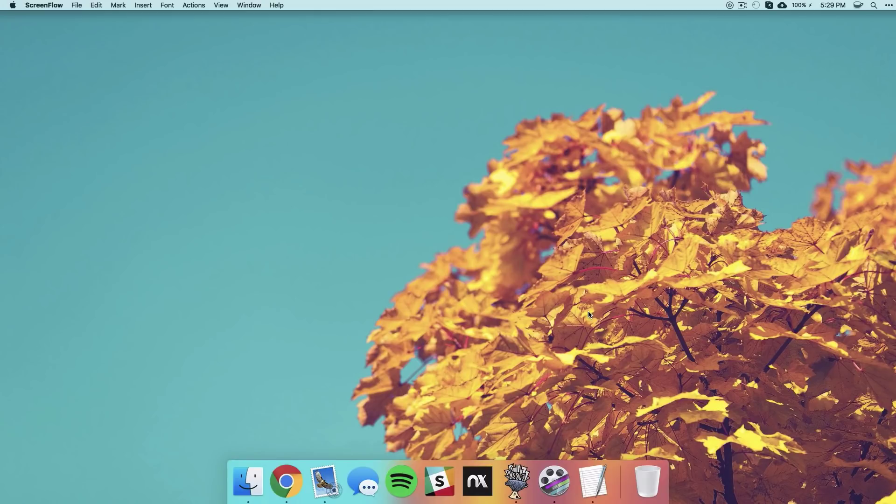
Click the empty desktop so Finder replaces ScreenFlow as the frontmost app.
{"action": "left_click", "coordinate": [687, 66]}
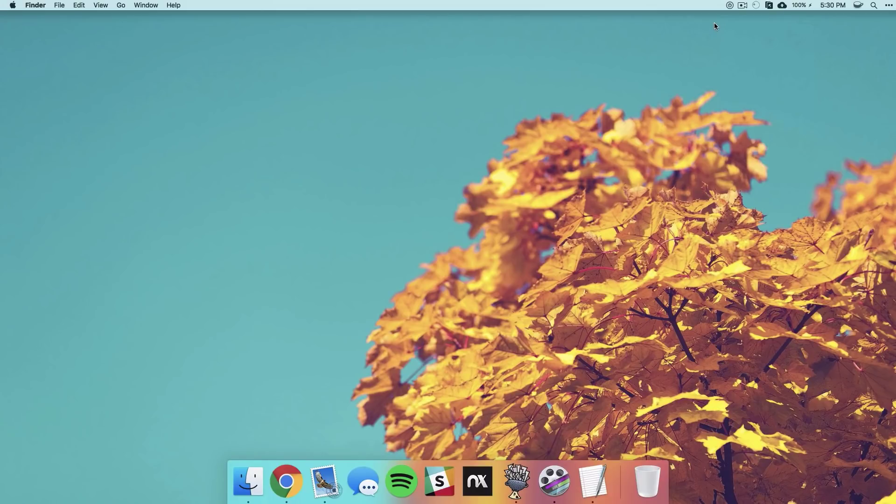
Start a new untitled Toggl time entry from the menu bar and open its details.
{"action": "left_click", "coordinate": [727, 6]}
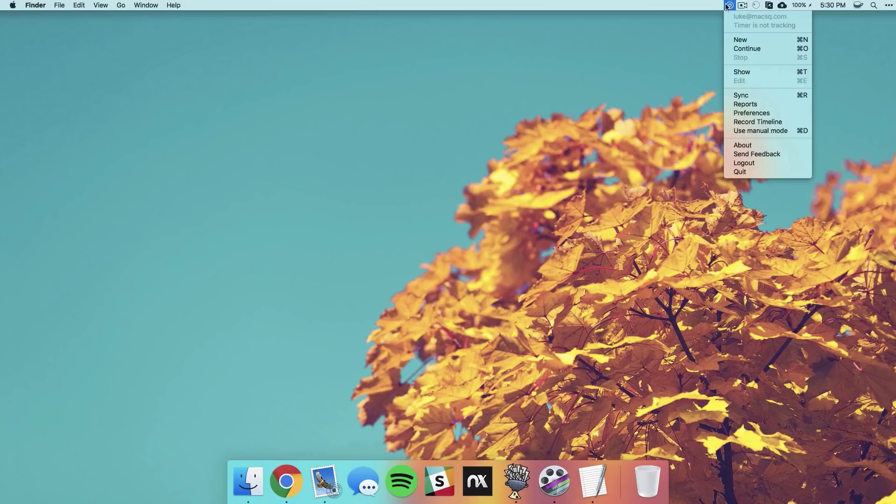
{"action": "left_click", "coordinate": [743, 40]}
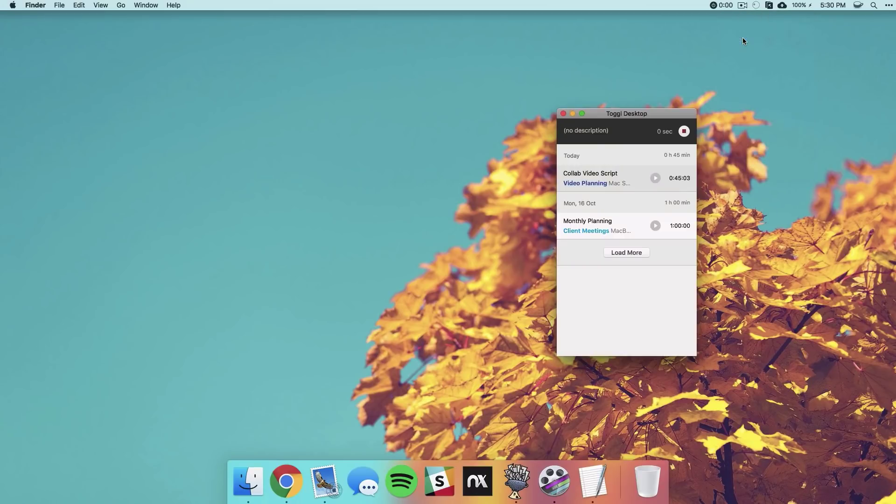
{"action": "left_click", "coordinate": [600, 132]}
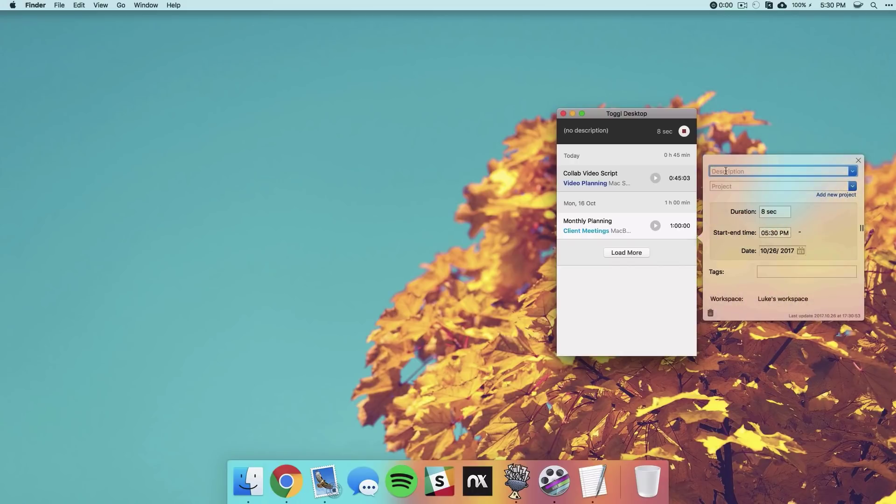
Look through the entry's project list and Add new project option, then check the running timer.
{"action": "left_click", "coordinate": [822, 186]}
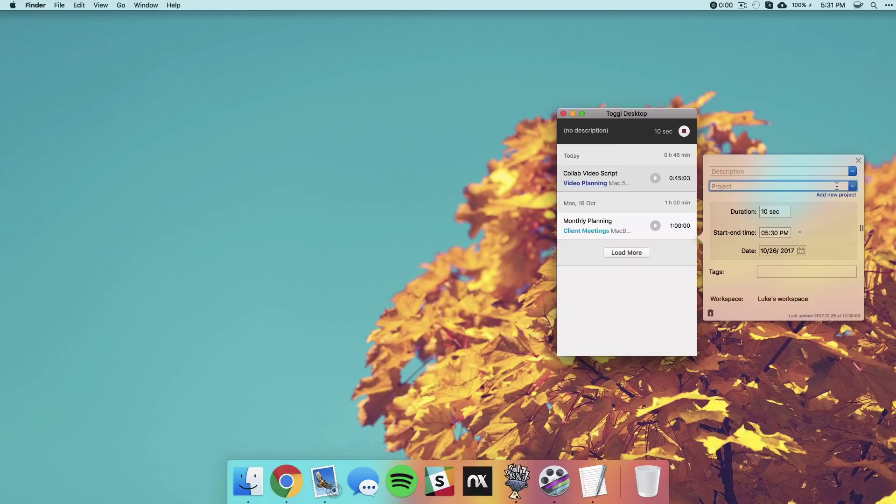
{"action": "left_click", "coordinate": [852, 187]}
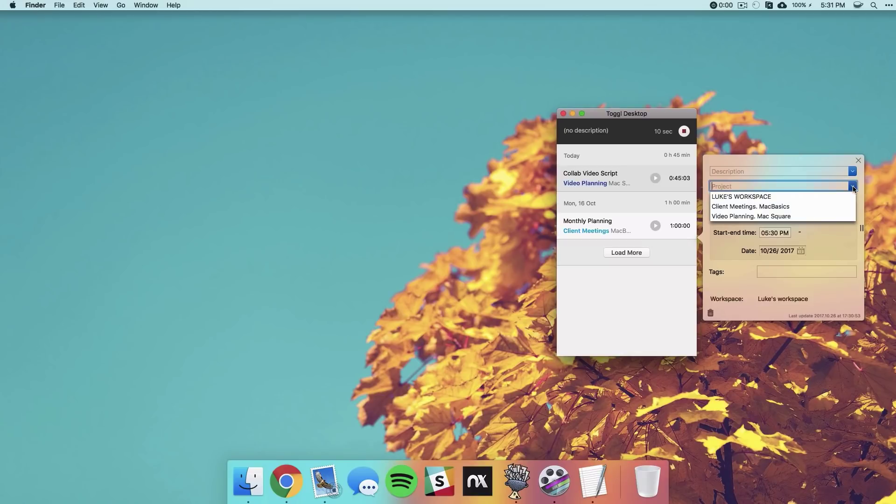
{"action": "left_click", "coordinate": [854, 187]}
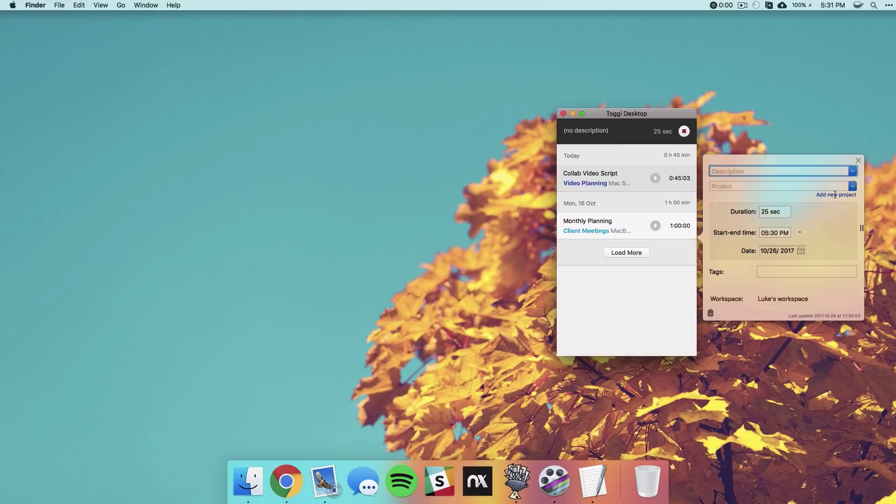
{"action": "left_click", "coordinate": [835, 195]}
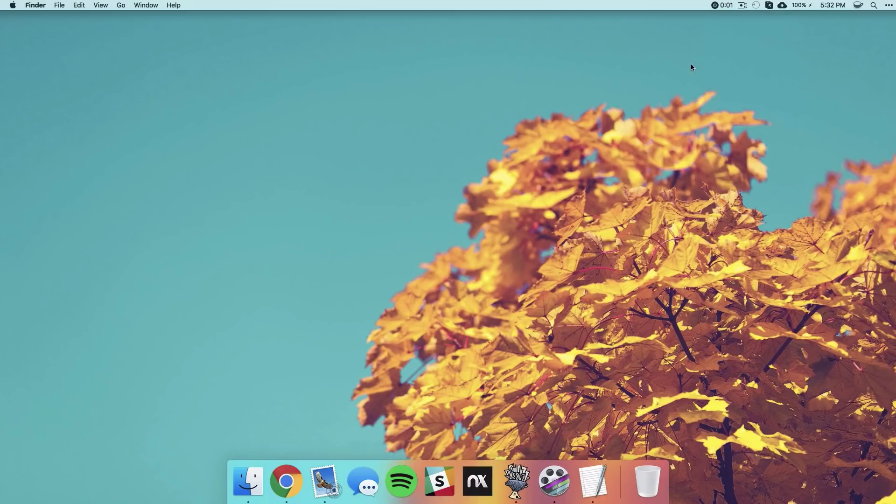
{"action": "left_click", "coordinate": [716, 6]}
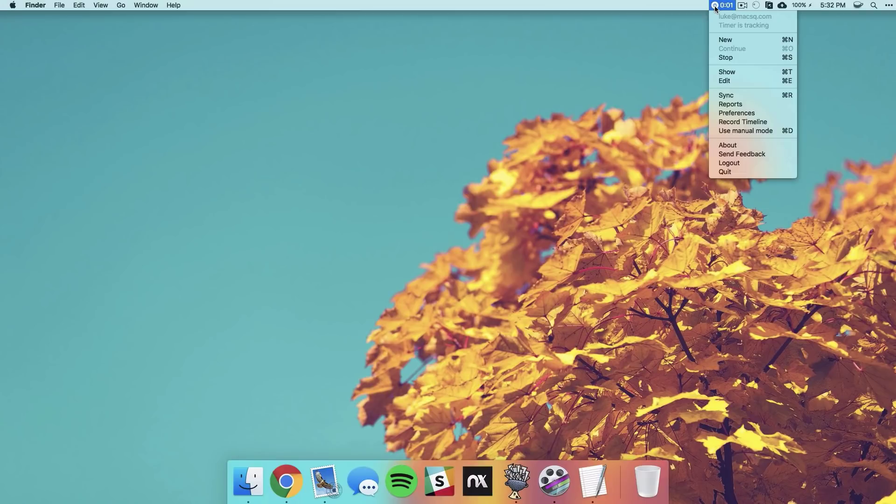
{"action": "left_click", "coordinate": [666, 87]}
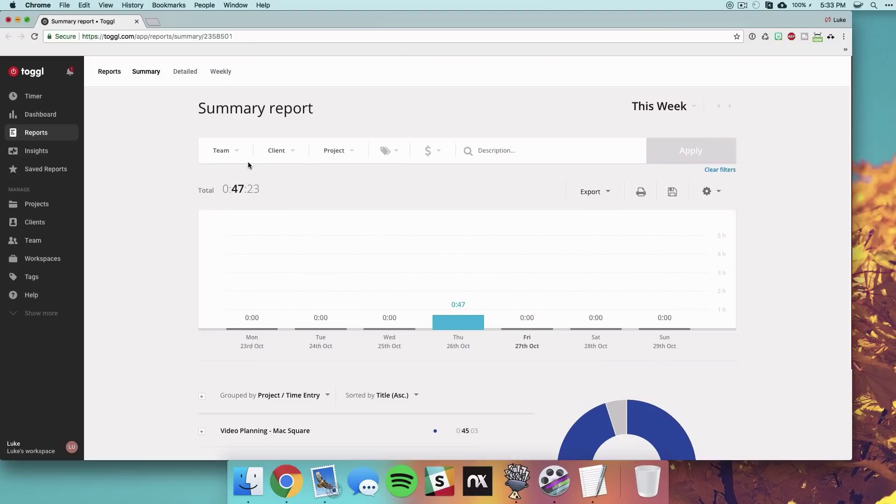
Scroll the This Week Summary report down to the daily chart and project breakdown.
{"action": "scroll", "coordinate": [152, 163], "scroll_direction": "down", "scroll_amount": 1}
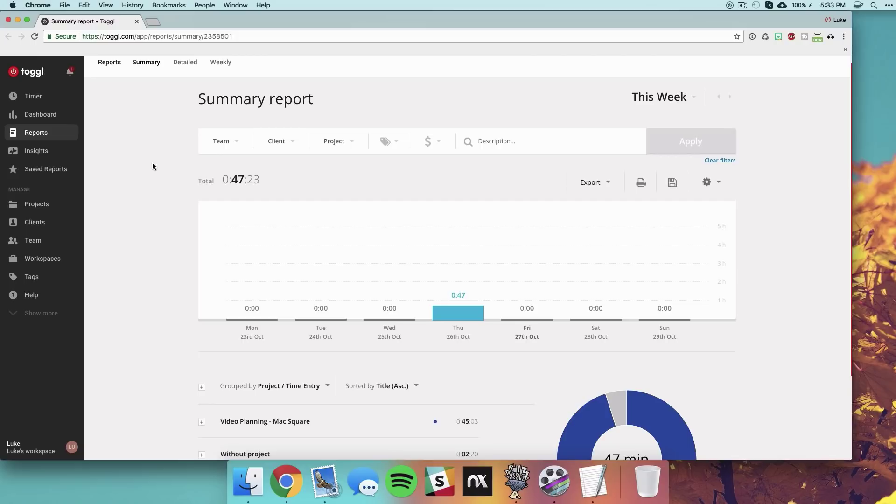
{"action": "scroll", "coordinate": [152, 166], "scroll_direction": "down", "scroll_amount": 2}
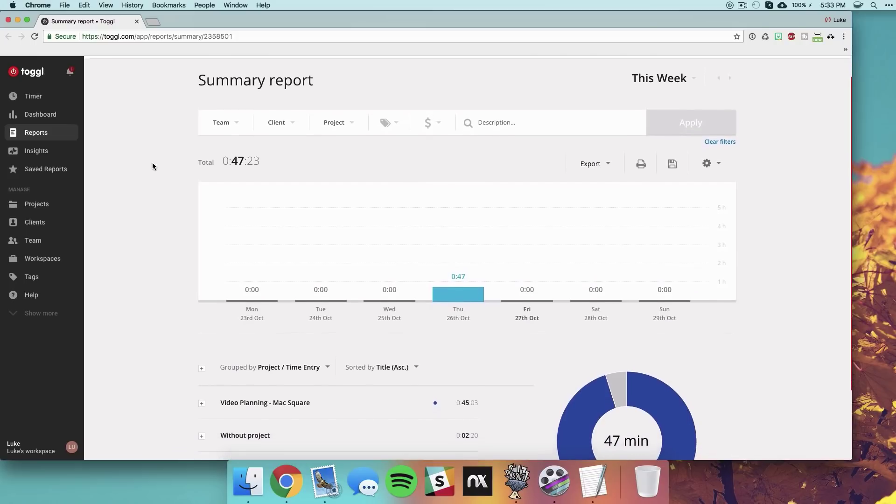
{"action": "scroll", "coordinate": [152, 166], "scroll_direction": "down", "scroll_amount": 4}
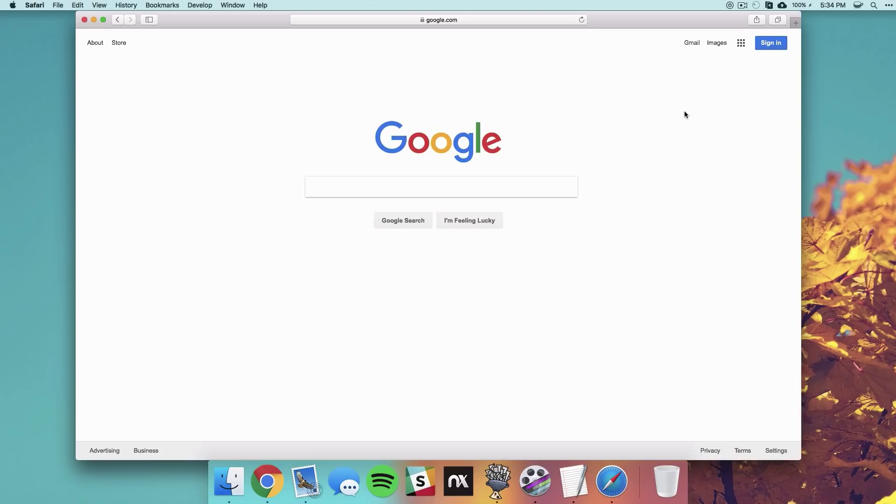
Hold Command in Safari to bring up CheatSheet's full Safari shortcut list.
{"action": "key", "text": "super"}
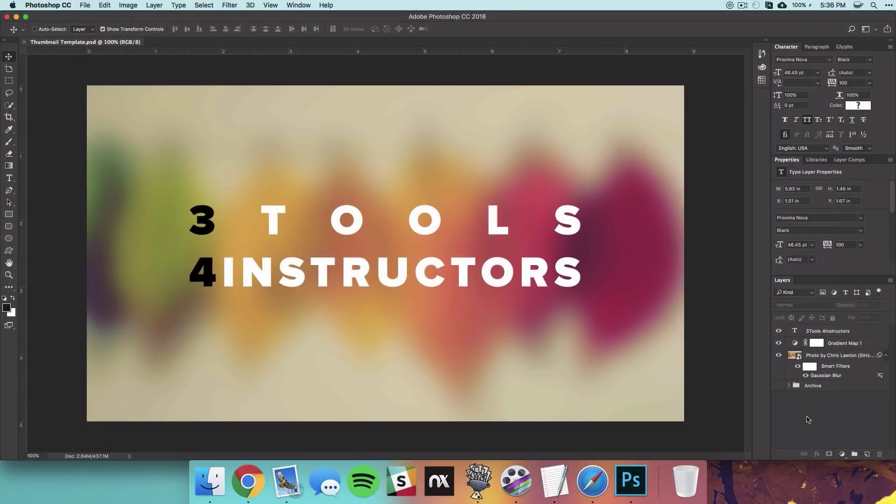
Hold Command in Photoshop to show CheatSheet's Photoshop shortcut list.
{"action": "key", "text": "super"}
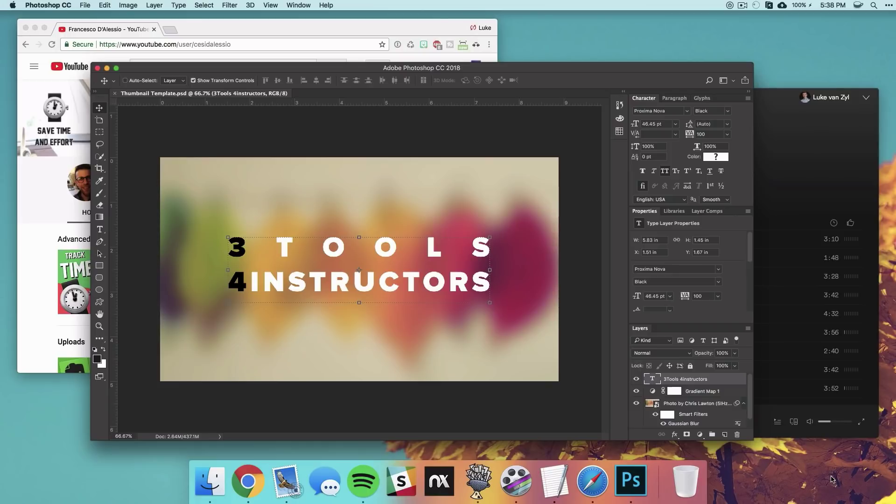
Click the desktop to deactivate the Photoshop CC 2018 window and make Finder active.
{"action": "left_click", "coordinate": [718, 49]}
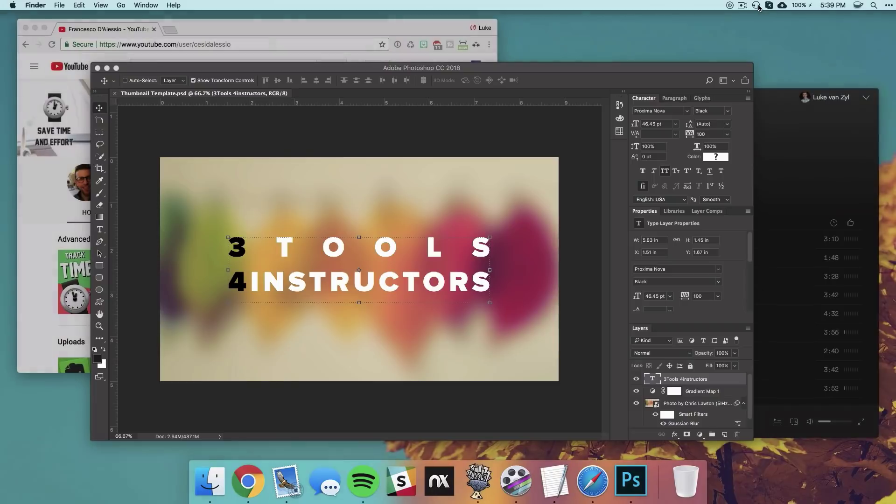
Raise HazeOver's dimming to 81% and open the Advanced preferences tab.
{"action": "left_click", "coordinate": [757, 5]}
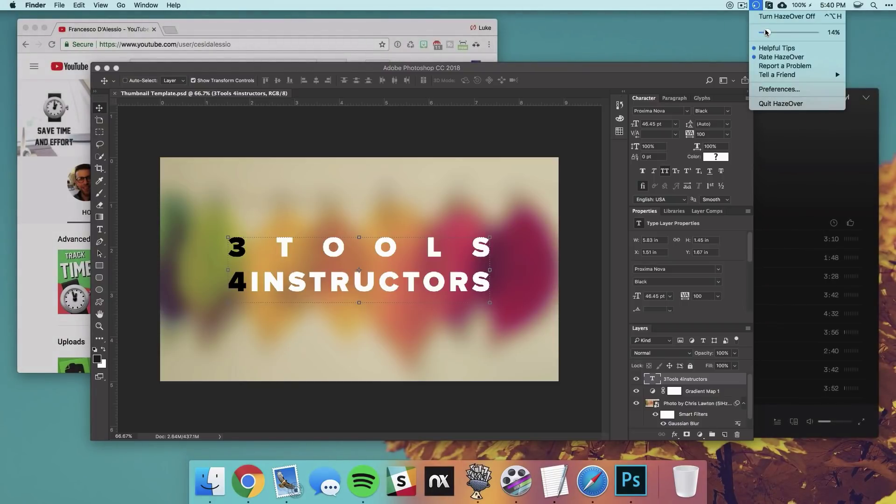
{"action": "left_click_drag", "start_coordinate": [766, 32], "coordinate": [801, 33]}
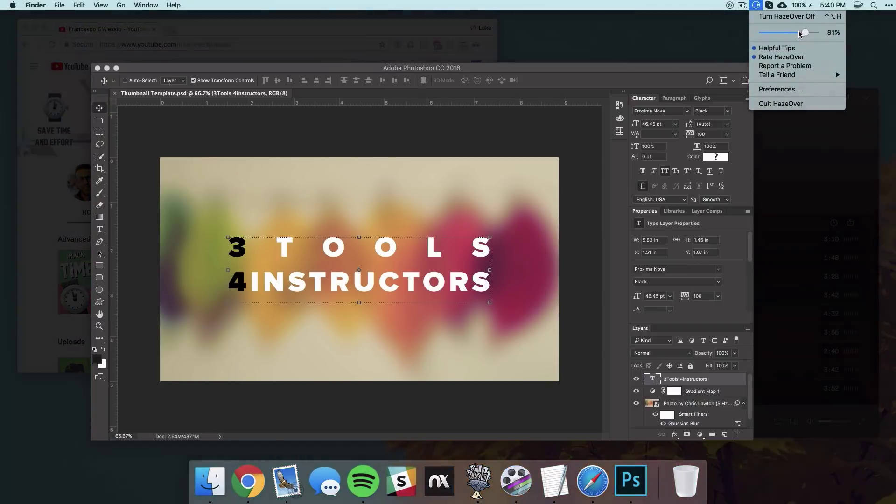
{"action": "left_click", "coordinate": [779, 89]}
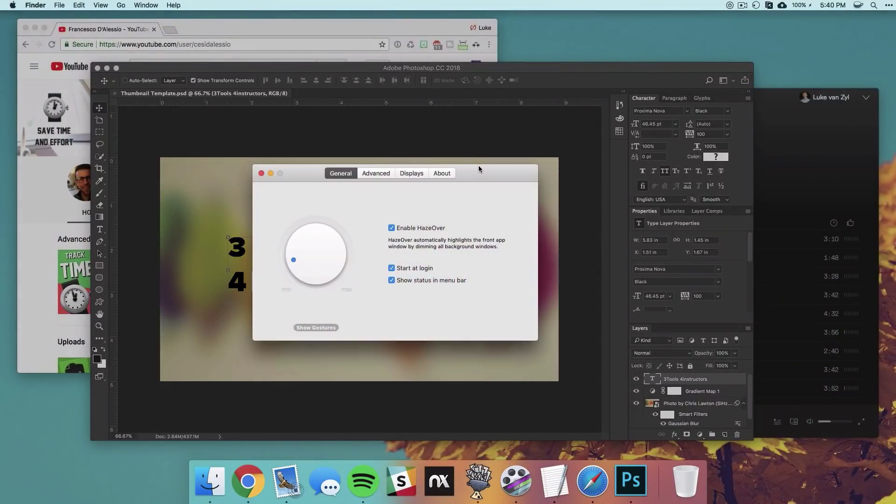
{"action": "left_click", "coordinate": [380, 174]}
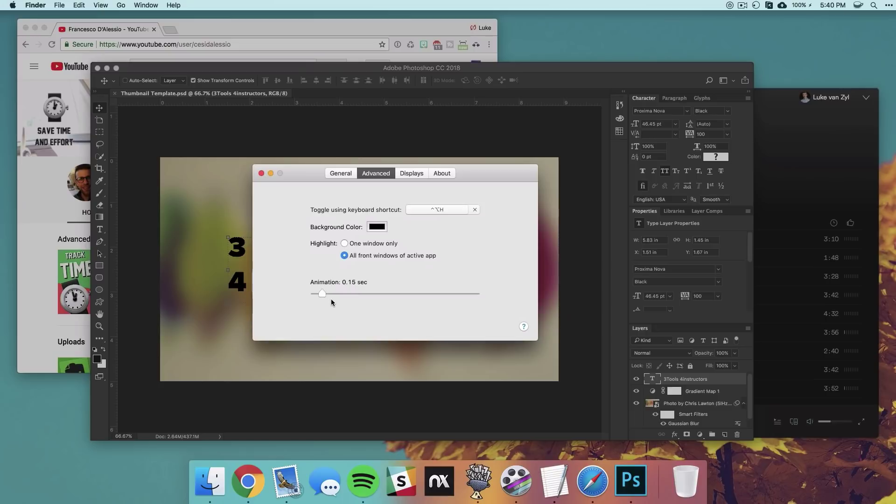
Set the dimming Animation slider to 3.00 sec and bring Spotify forward to watch it dim.
{"action": "key", "text": "super+Tab"}
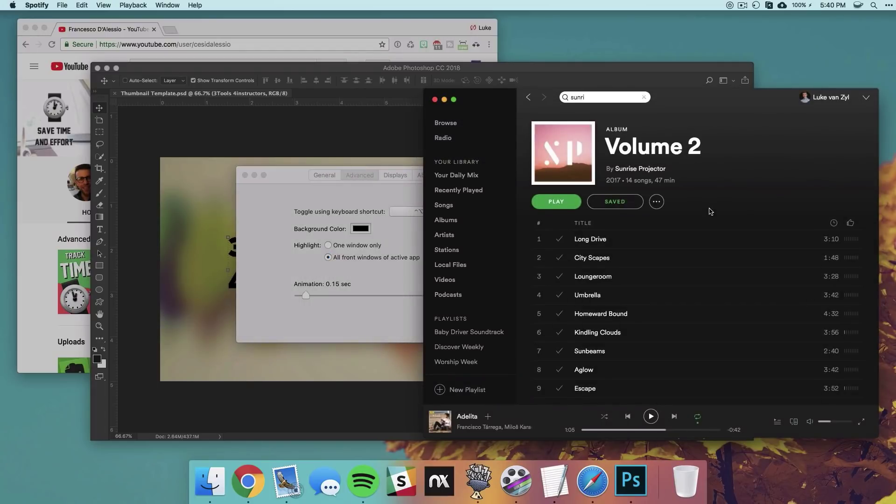
{"action": "left_click", "coordinate": [327, 291]}
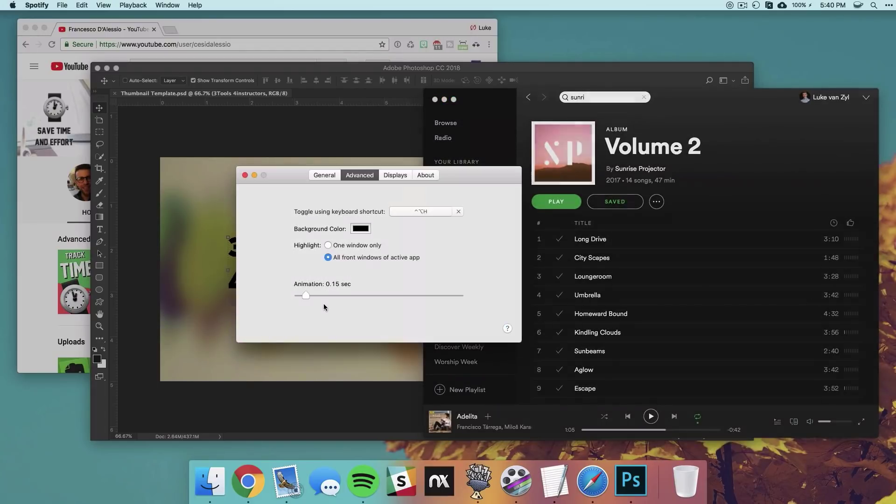
{"action": "left_click_drag", "start_coordinate": [307, 295], "coordinate": [313, 297]}
{"action": "left_click_drag", "start_coordinate": [385, 294], "coordinate": [469, 294]}
{"action": "left_click", "coordinate": [709, 182]}
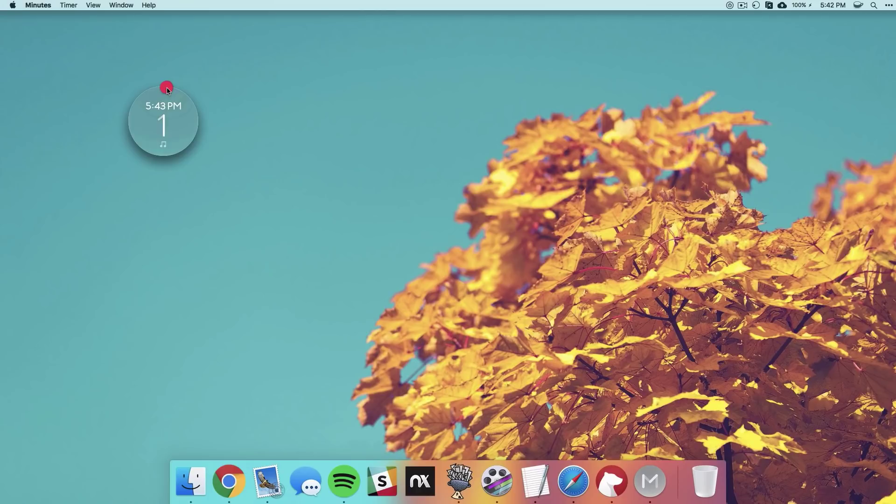
Drag the Minutes dial handle until the timer reads 18 minutes, ending at 6:00 PM.
{"action": "left_click_drag", "start_coordinate": [167, 90], "coordinate": [184, 156]}
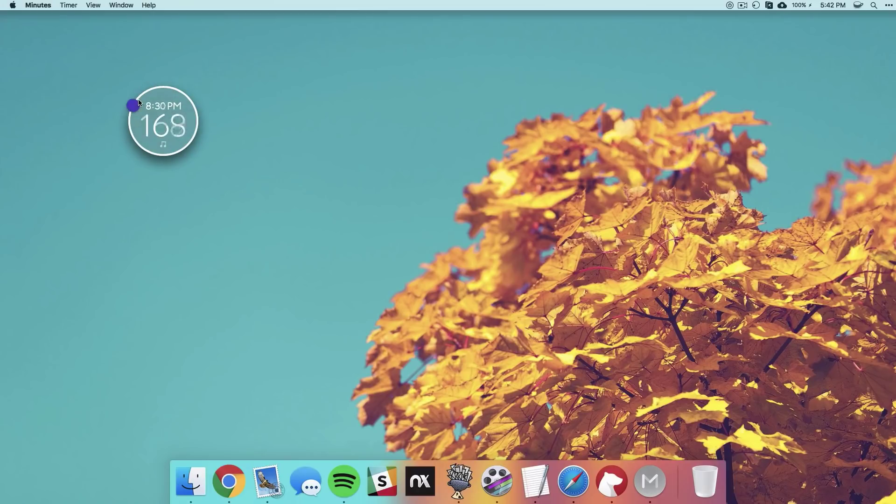
{"action": "mouse_move", "coordinate": [138, 103]}
{"action": "left_mouse_down"}
{"action": "mouse_move", "coordinate": [178, 91]}
{"action": "mouse_move", "coordinate": [194, 123]}
{"action": "mouse_move", "coordinate": [183, 135]}
{"action": "mouse_move", "coordinate": [185, 105]}
{"action": "mouse_move", "coordinate": [164, 91]}
{"action": "mouse_move", "coordinate": [144, 122]}
{"action": "mouse_move", "coordinate": [164, 137]}
{"action": "mouse_move", "coordinate": [182, 133]}
{"action": "mouse_move", "coordinate": [133, 109]}
{"action": "mouse_move", "coordinate": [178, 142]}
{"action": "mouse_move", "coordinate": [175, 96]}
{"action": "mouse_move", "coordinate": [146, 118]}
{"action": "left_mouse_up"}
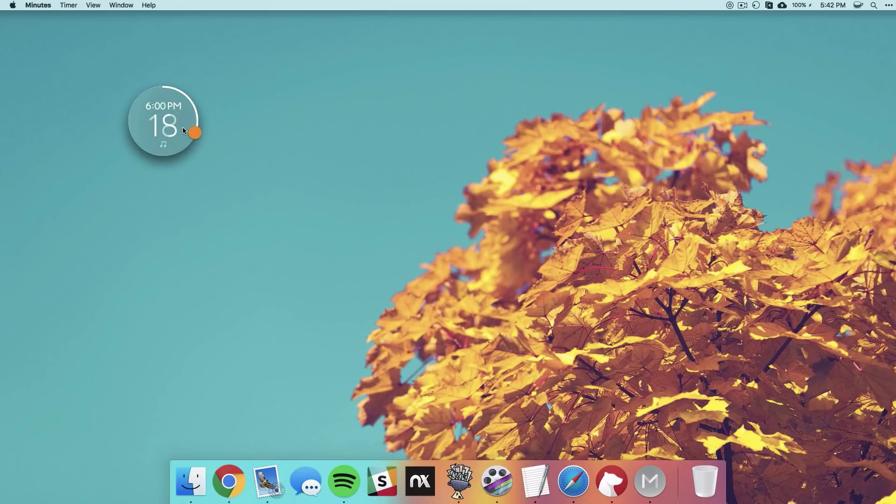
Start and stop the 18-minute timer, then drag the dial back to 1 minute.
{"action": "left_click", "coordinate": [195, 133]}
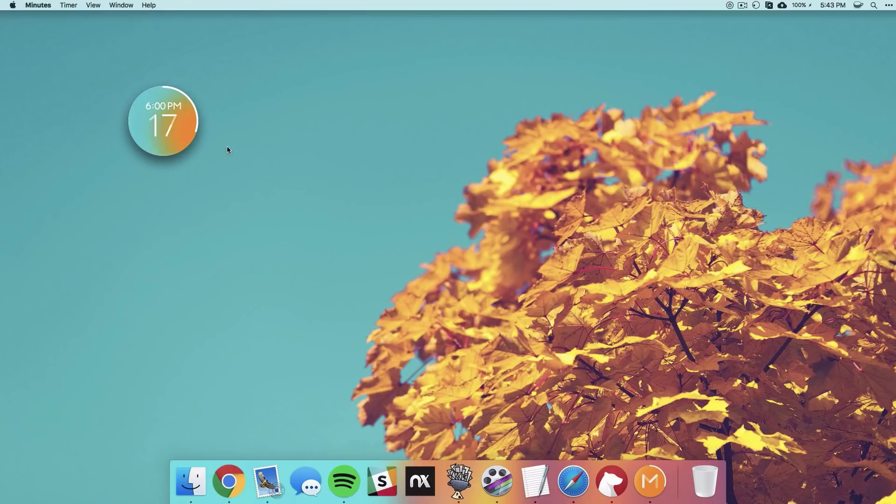
{"action": "left_click", "coordinate": [178, 137]}
{"action": "left_click_drag", "start_coordinate": [198, 124], "coordinate": [163, 88]}
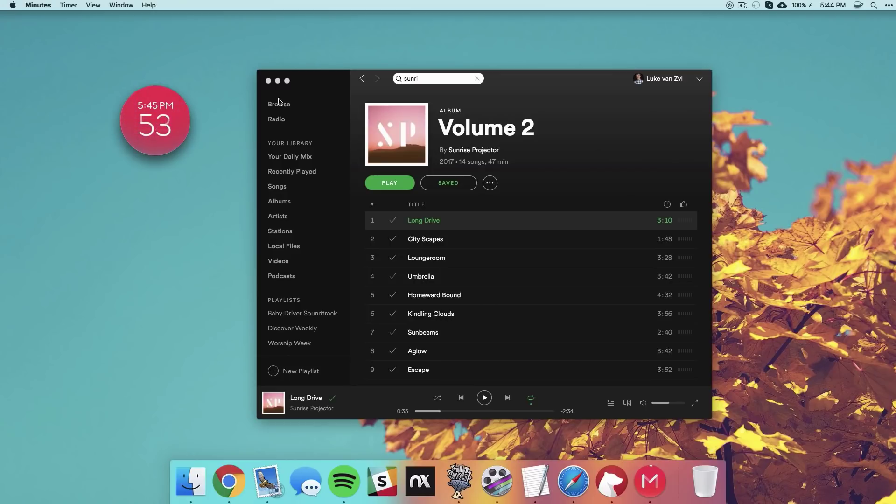
Move Spotify left and close its window, then return to the one-minute timer.
{"action": "left_click_drag", "start_coordinate": [331, 81], "coordinate": [255, 79]}
{"action": "key", "text": "super+w"}
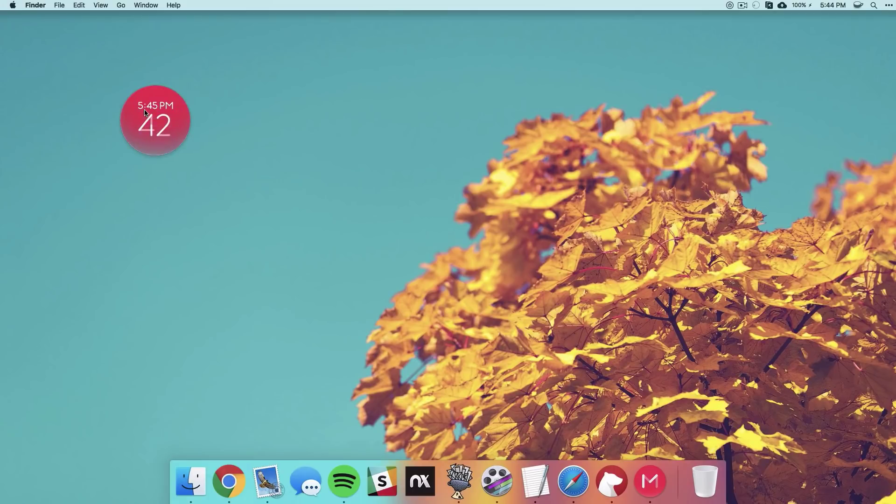
{"action": "left_click", "coordinate": [152, 116]}
Create 2-minute and 3-minute timers and line them up beside the running countdown.
{"action": "left_click", "coordinate": [68, 5]}
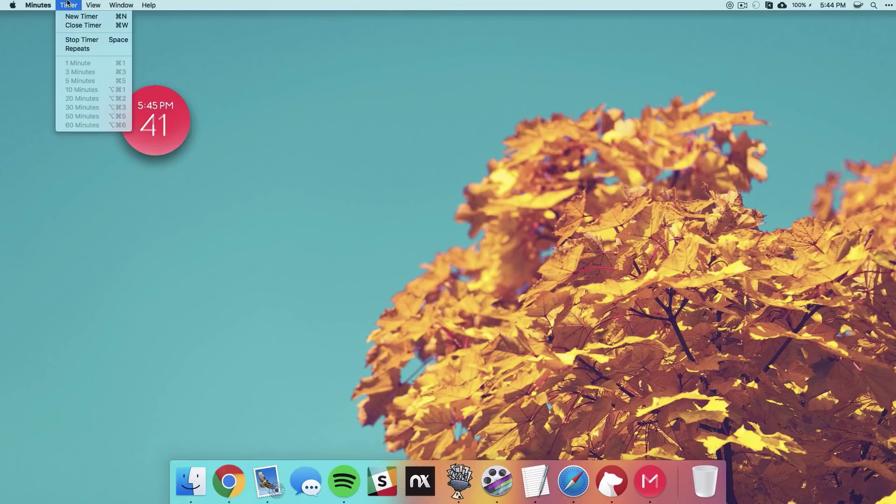
{"action": "left_click", "coordinate": [82, 16]}
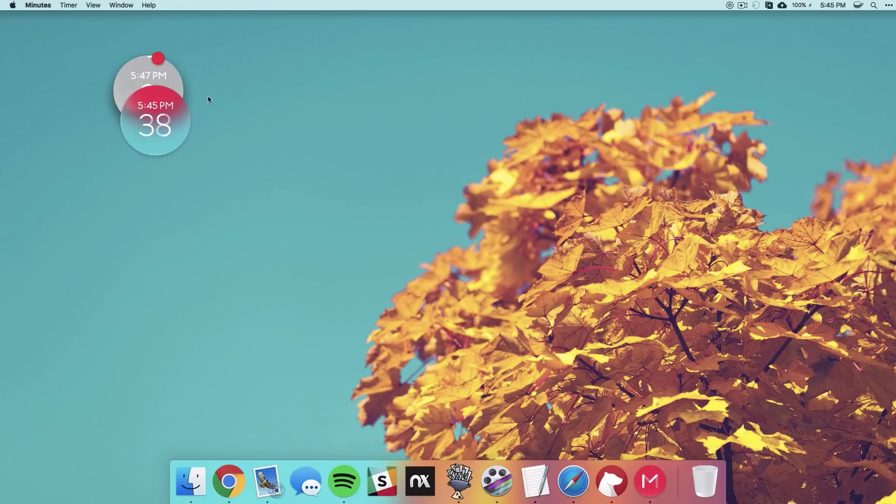
{"action": "left_click_drag", "start_coordinate": [138, 69], "coordinate": [217, 94]}
{"action": "left_click", "coordinate": [68, 5]}
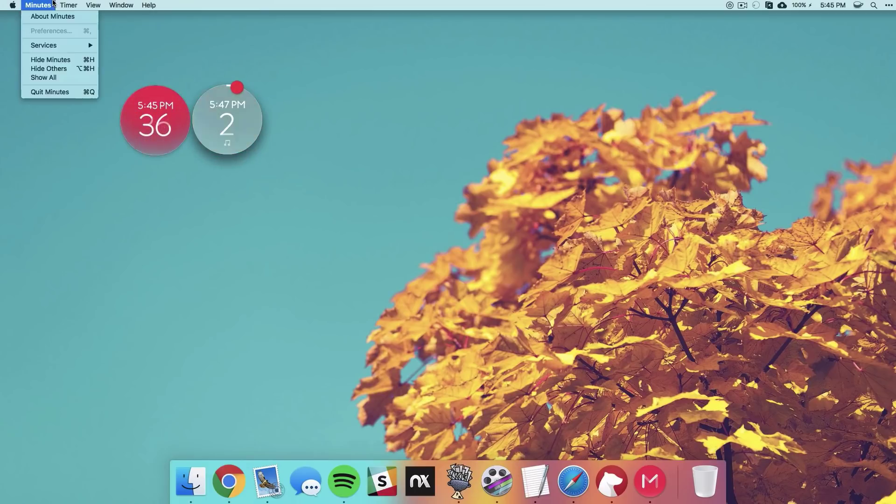
{"action": "left_click", "coordinate": [66, 17]}
{"action": "left_click_drag", "start_coordinate": [460, 250], "coordinate": [293, 108]}
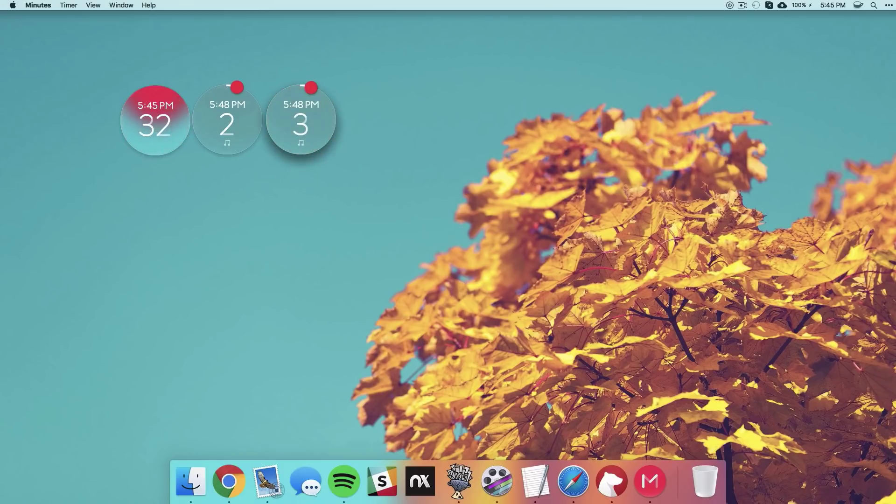
Give the 2-minute timer a music alert sound from the sound carousel.
{"action": "left_click", "coordinate": [227, 144]}
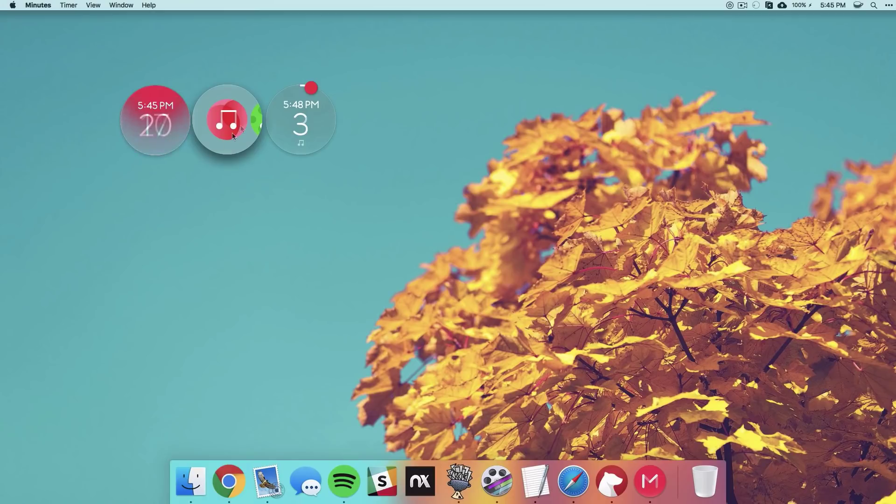
{"action": "scroll", "coordinate": [256, 121], "scroll_direction": "right", "scroll_amount": 4}
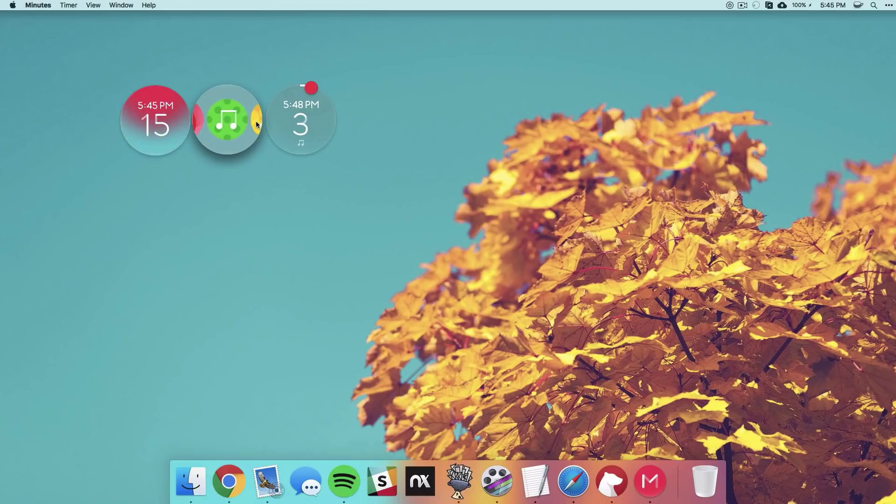
{"action": "scroll", "coordinate": [249, 120], "scroll_direction": "left", "scroll_amount": 4}
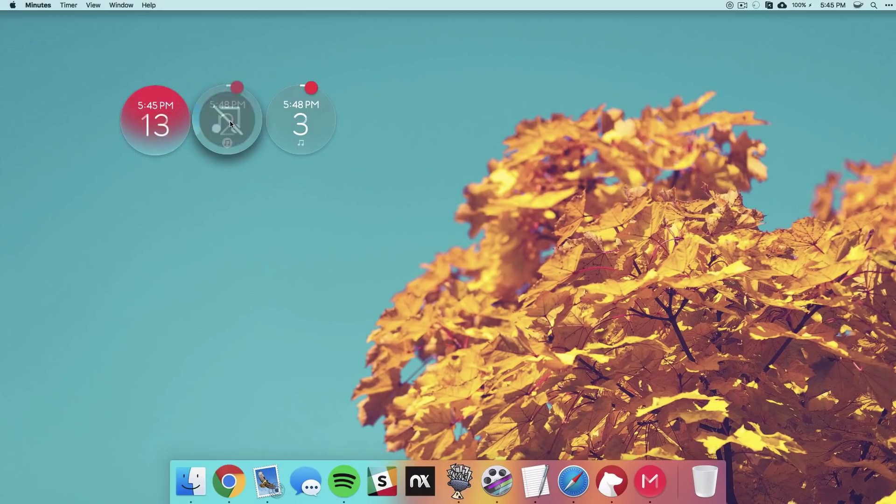
{"action": "left_click", "coordinate": [230, 121]}
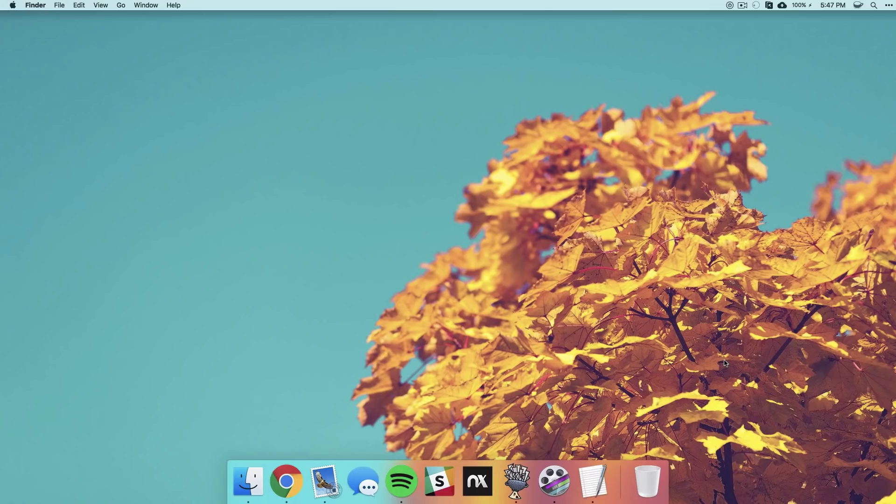
Capture a full-screen screenshot and drop the new file onto the Yoink shelf.
{"action": "key", "text": "super+shift+3"}
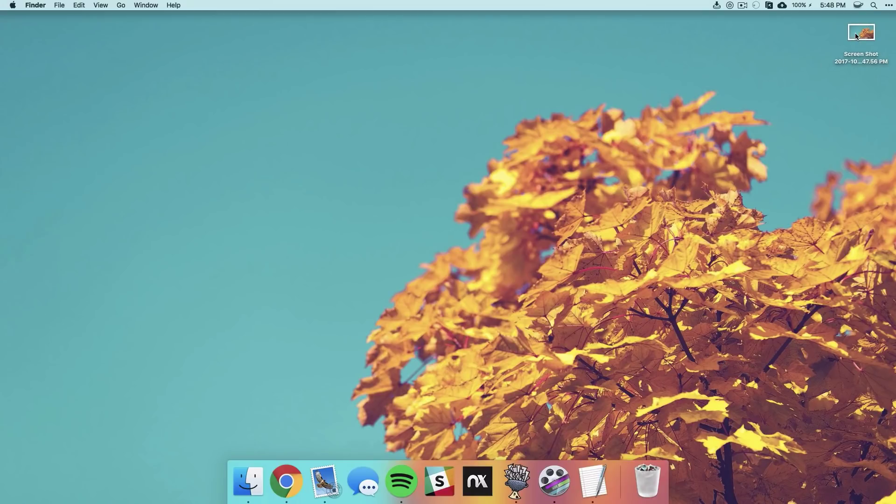
{"action": "left_click_drag", "start_coordinate": [856, 36], "coordinate": [31, 261]}
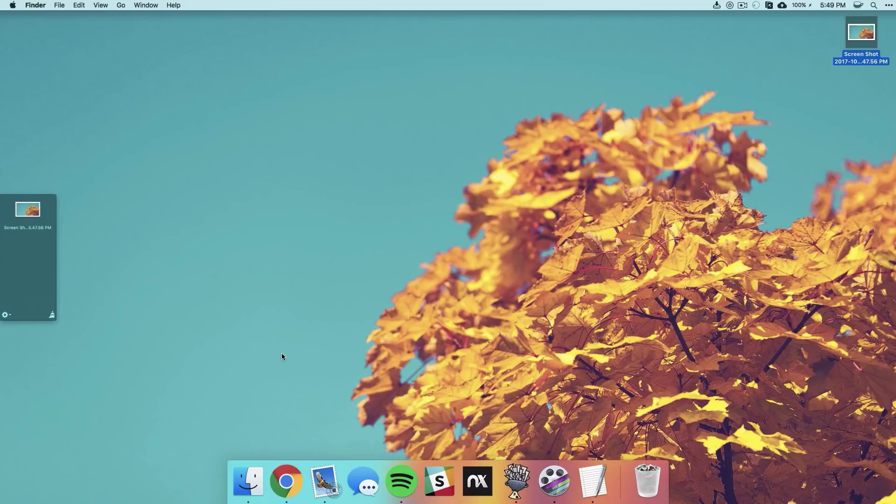
Gather four screenshot files into a stack, then drag the 4-file stack off the Yoink shelf.
{"action": "left_click", "coordinate": [707, 105]}
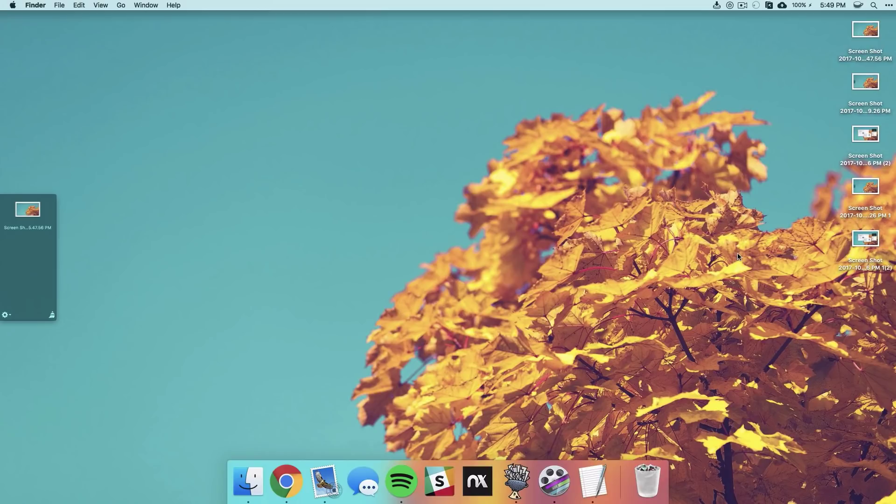
{"action": "left_click_drag", "start_coordinate": [776, 278], "coordinate": [37, 248]}
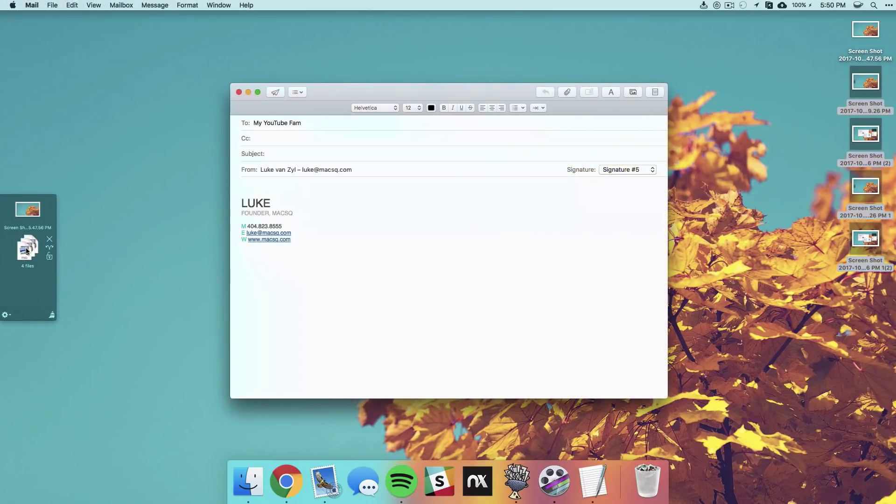
{"action": "left_click_drag", "start_coordinate": [27, 249], "coordinate": [262, 180]}
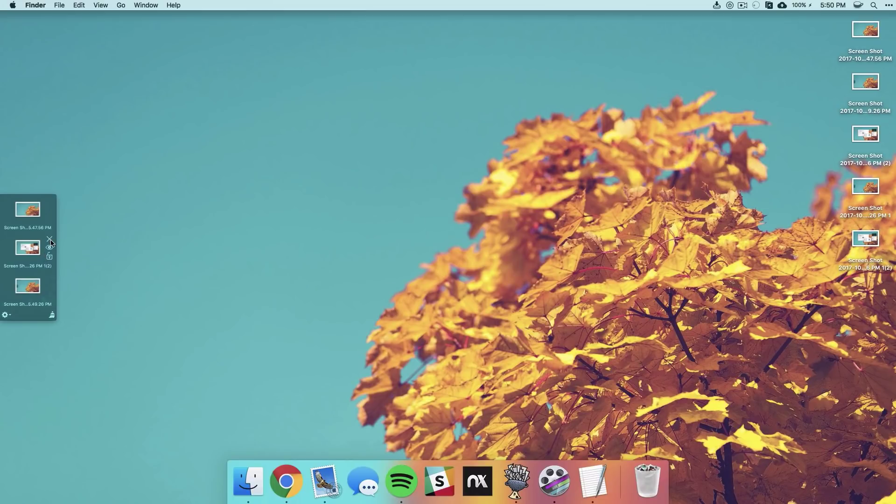
Remove two screenshots so only the 5.47.56 PM screenshot stays on the shelf.
{"action": "left_click", "coordinate": [50, 240]}
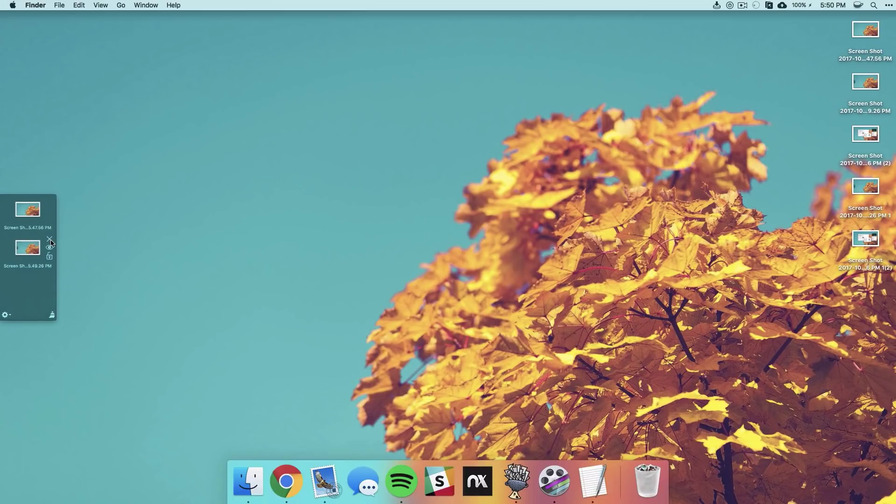
{"action": "left_click", "coordinate": [50, 240]}
{"action": "mouse_move", "coordinate": [50, 219]}
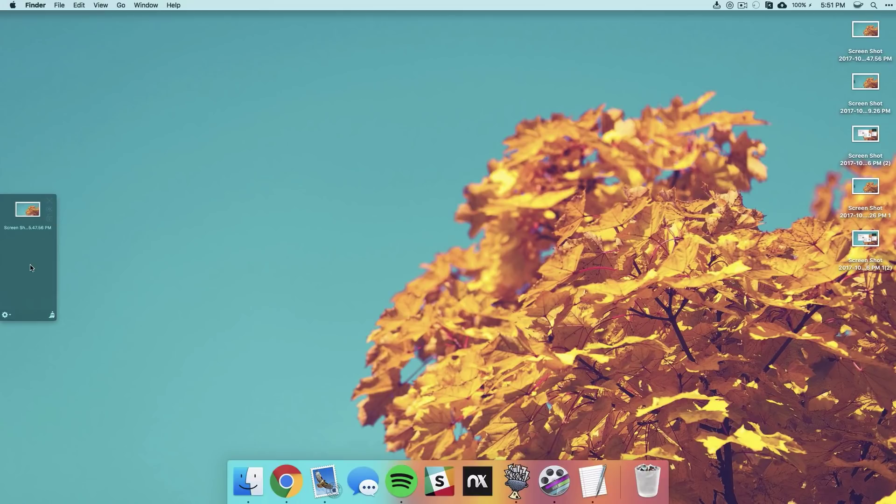
Set the Yoink shelf's window size to Biggest.
{"action": "left_click", "coordinate": [6, 315]}
{"action": "mouse_move", "coordinate": [23, 317]}
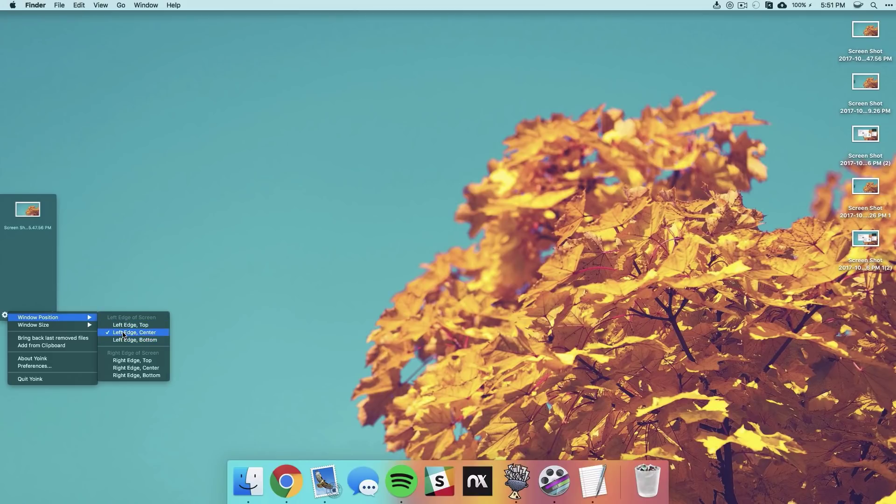
{"action": "left_click", "coordinate": [108, 332]}
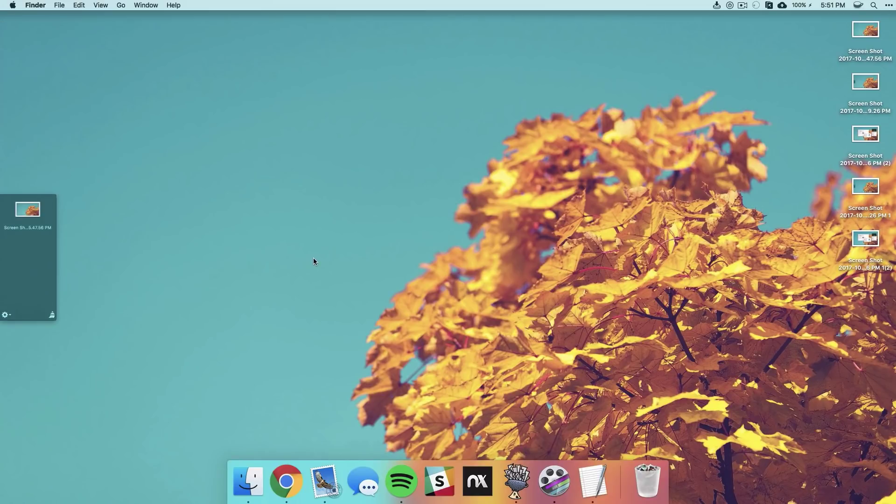
Add the copied web link from the clipboard to the shelf as a .webloc item.
{"action": "left_click", "coordinate": [9, 317]}
{"action": "left_click", "coordinate": [32, 346]}
{"action": "mouse_move", "coordinate": [32, 265]}
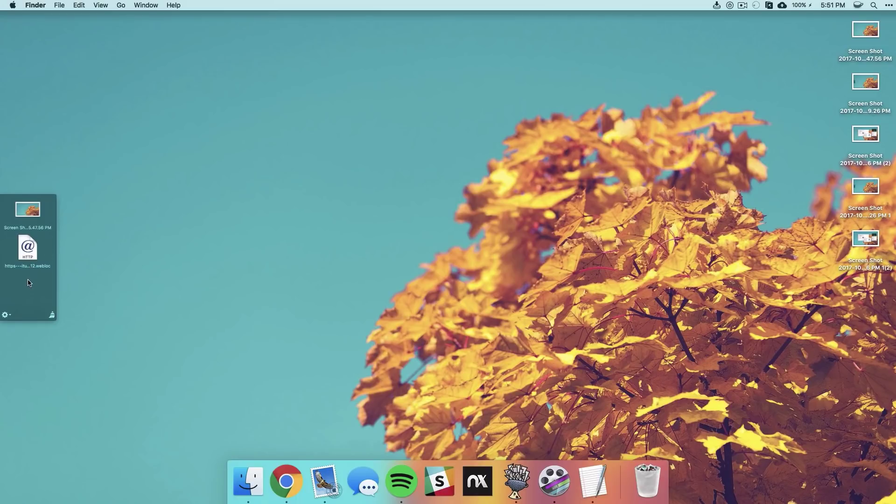
Empty the Yoink shelf with its broom clear-all icon.
{"action": "left_click", "coordinate": [53, 316]}
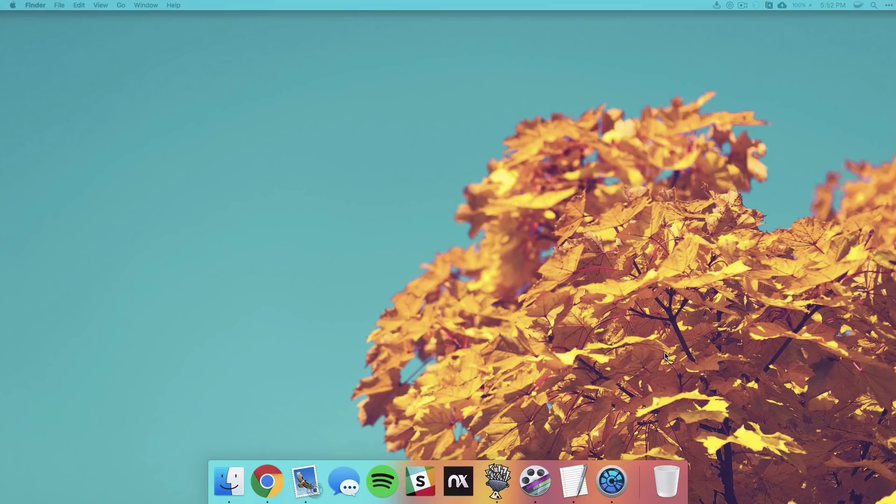
Scan the 430.6 GB startup disk in DaisyDisk and open the 318.5 GB Users folder.
{"action": "left_click", "coordinate": [612, 481]}
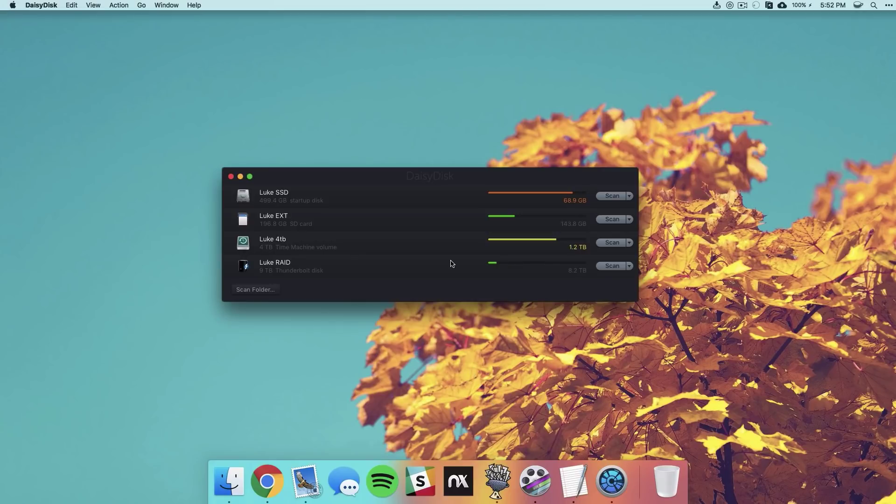
{"action": "left_click", "coordinate": [606, 198]}
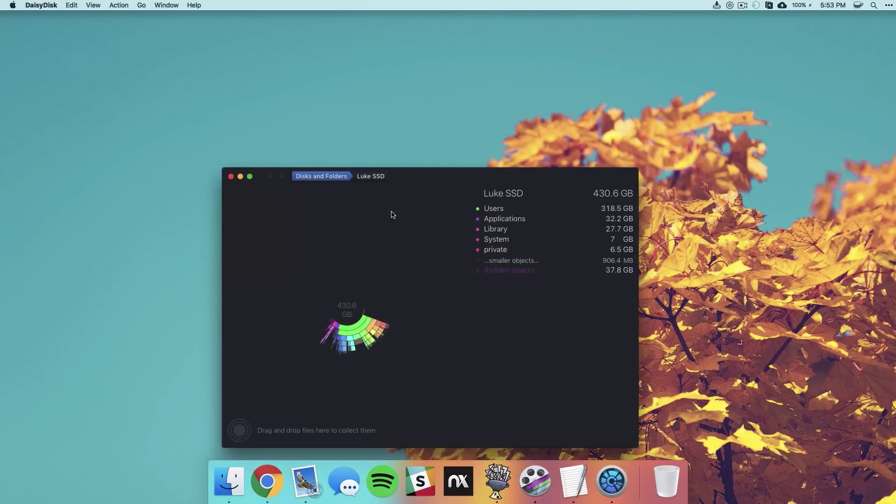
{"action": "left_click_drag", "start_coordinate": [430, 169], "coordinate": [431, 135]}
{"action": "left_click", "coordinate": [336, 264]}
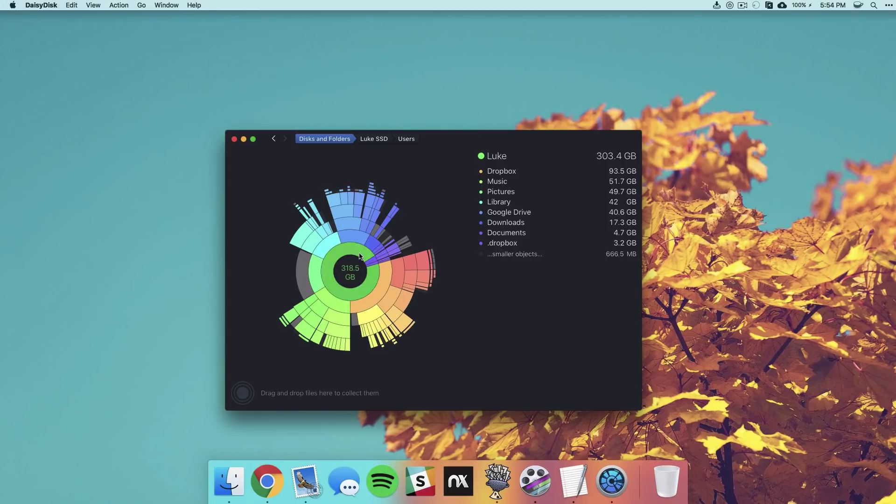
Delete the 145.9 MB Gameshow (1).dmg from Downloads and return to the 303.2 GB home folder.
{"action": "left_click", "coordinate": [380, 269]}
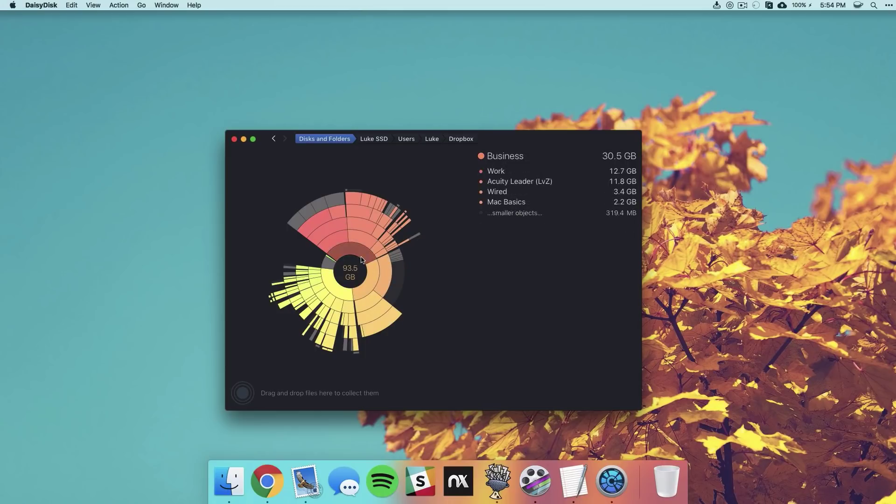
{"action": "key", "text": "super+bracketleft"}
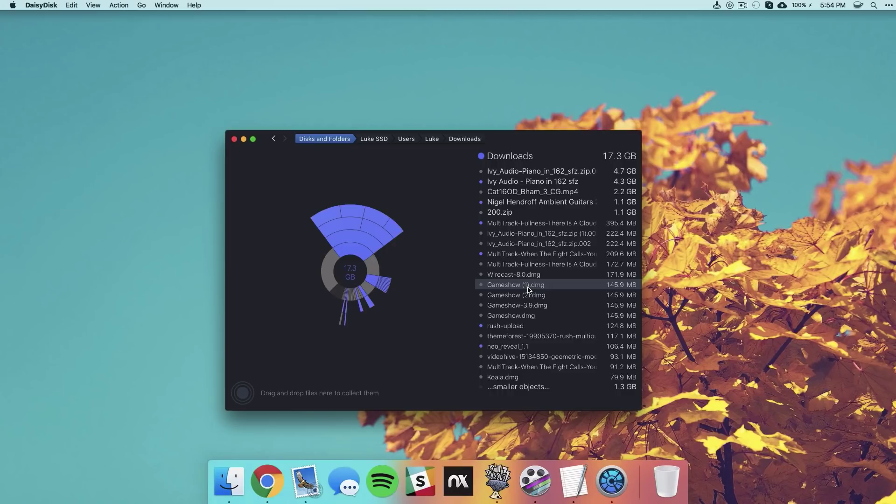
{"action": "left_click_drag", "start_coordinate": [521, 287], "coordinate": [244, 396]}
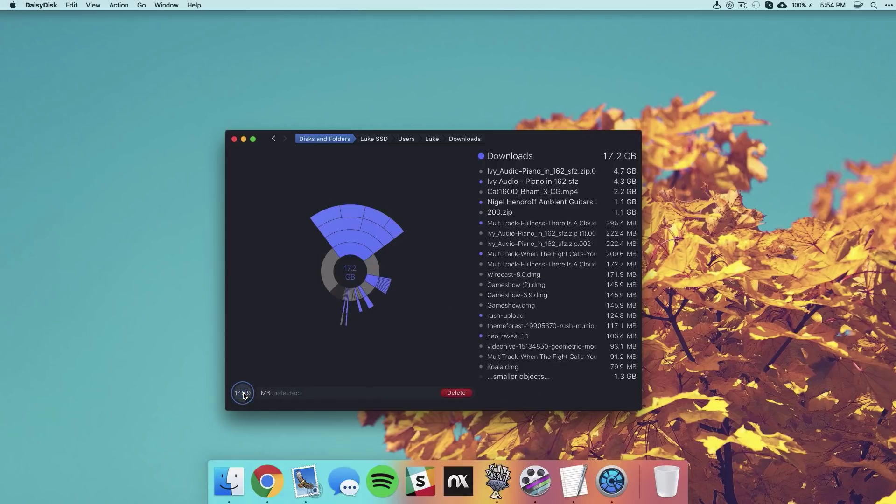
{"action": "left_click", "coordinate": [458, 395]}
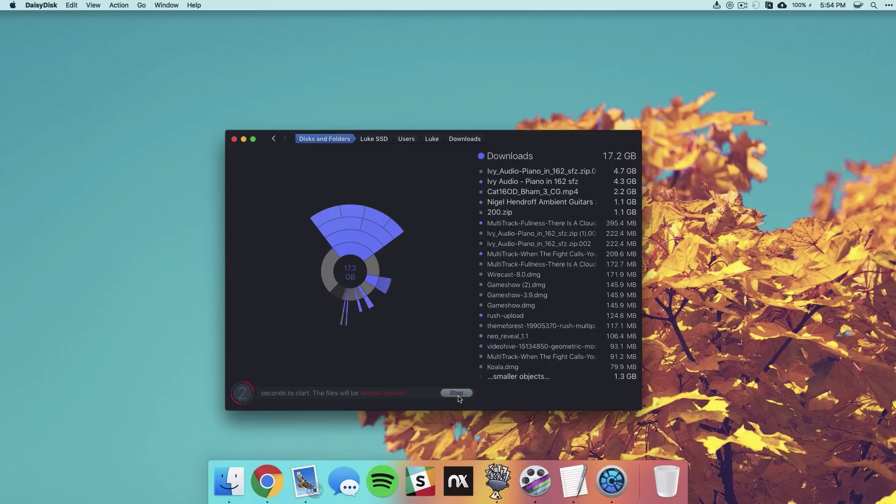
{"action": "left_click", "coordinate": [274, 140]}
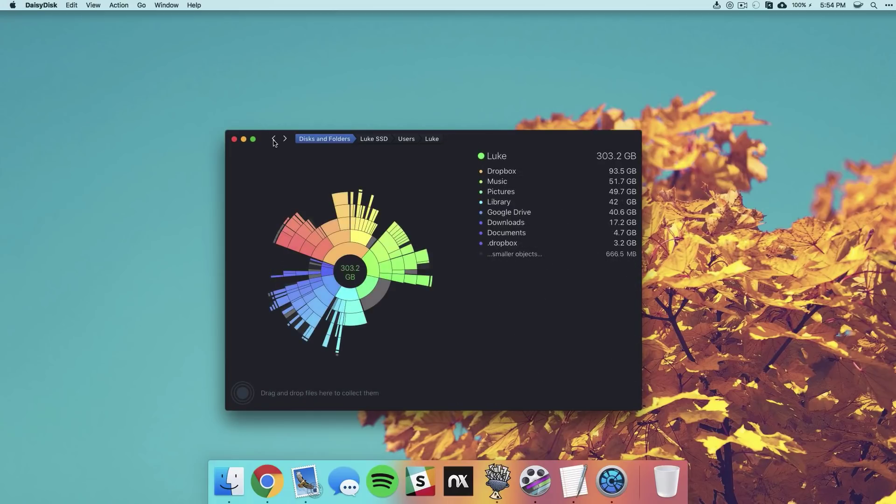
Browse Library's Caches folder, then return to the 430.7 GB whole-disk overview.
{"action": "left_click", "coordinate": [523, 202]}
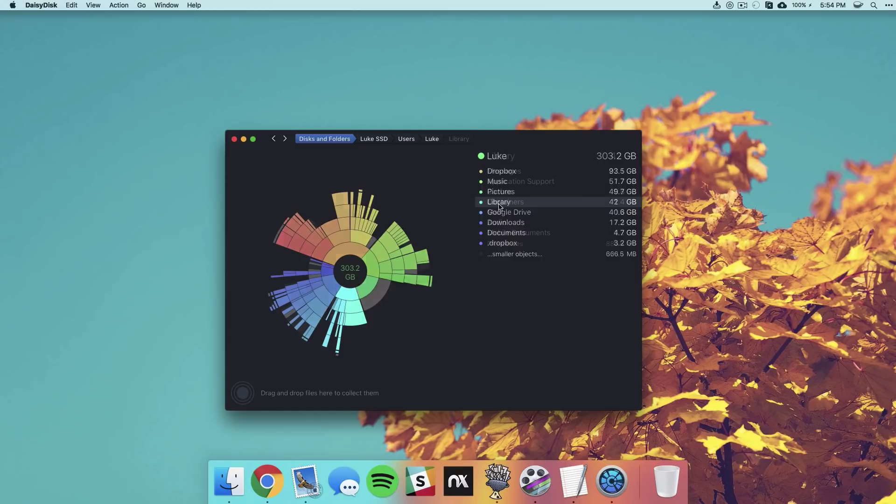
{"action": "left_click", "coordinate": [525, 195]}
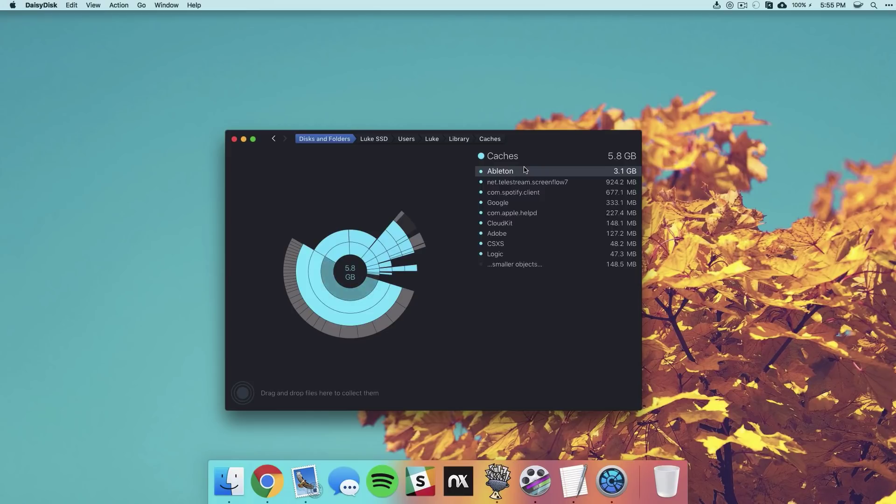
{"action": "key", "text": "super+bracketleft"}
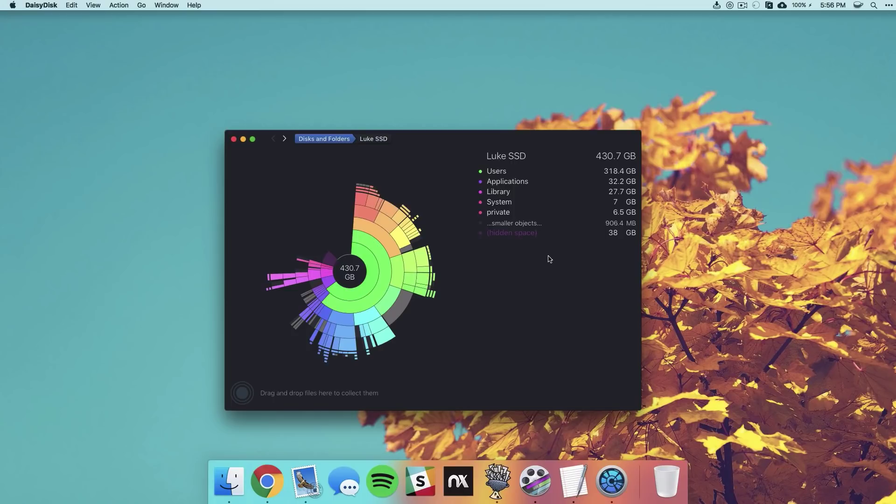
{"action": "key", "text": "super+q"}
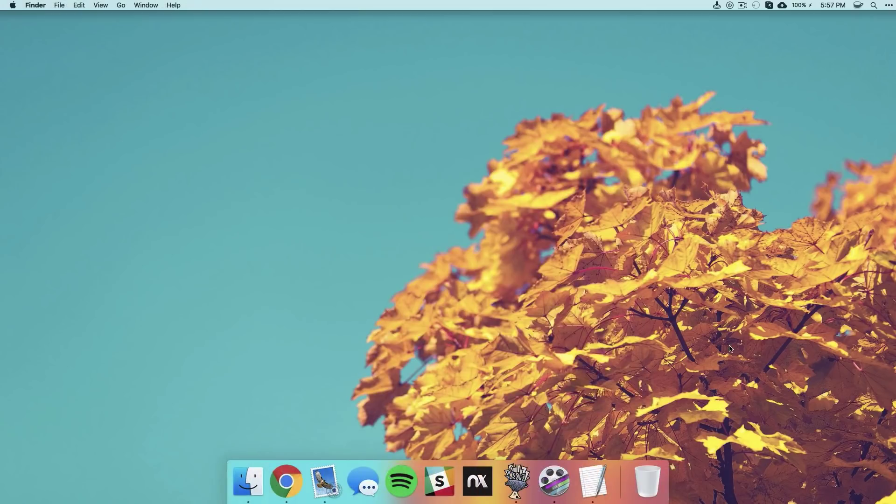